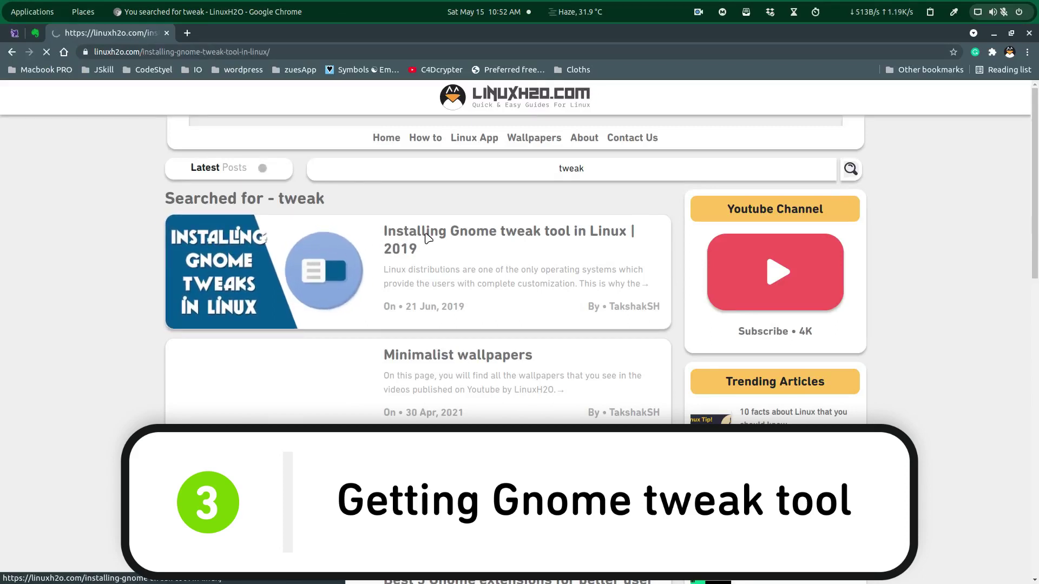
Scroll the Gnome tweak tool article to section 2 and highlight the Ubuntu and Fedora install commands.
scroll(423, 246, down, 4)
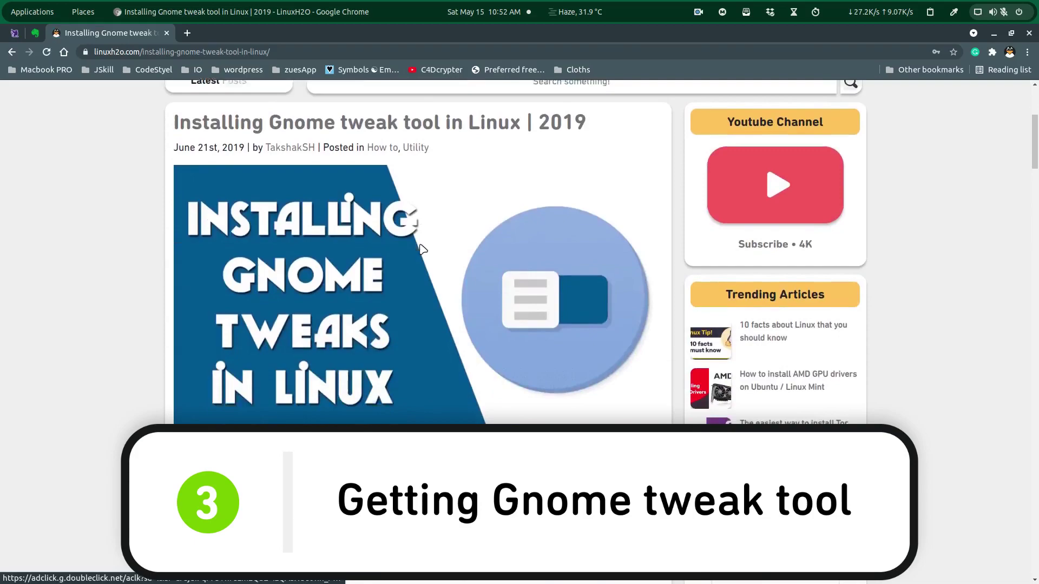
scroll(368, 327, down, 12)
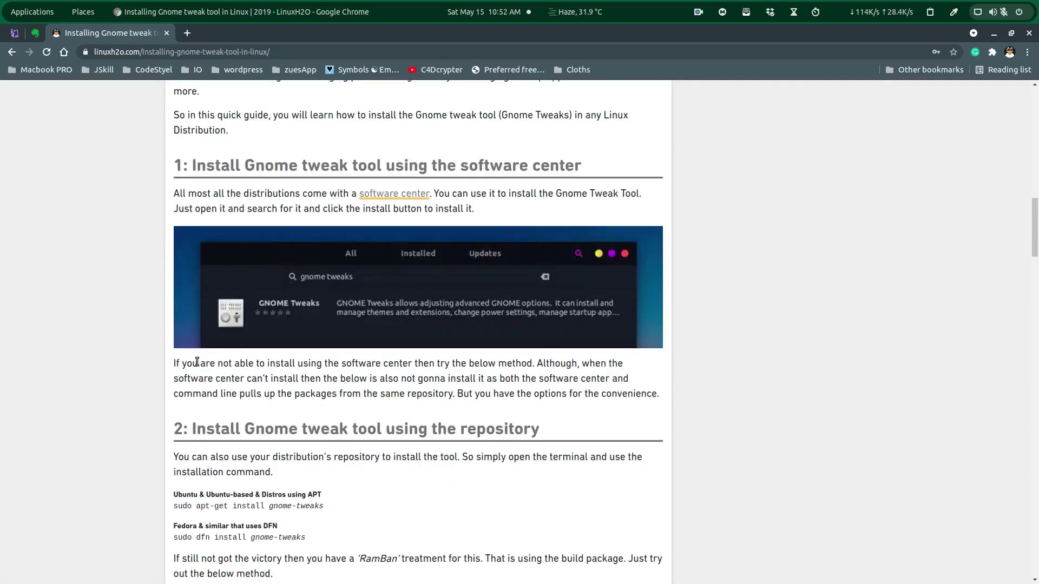
scroll(200, 361, down, 2)
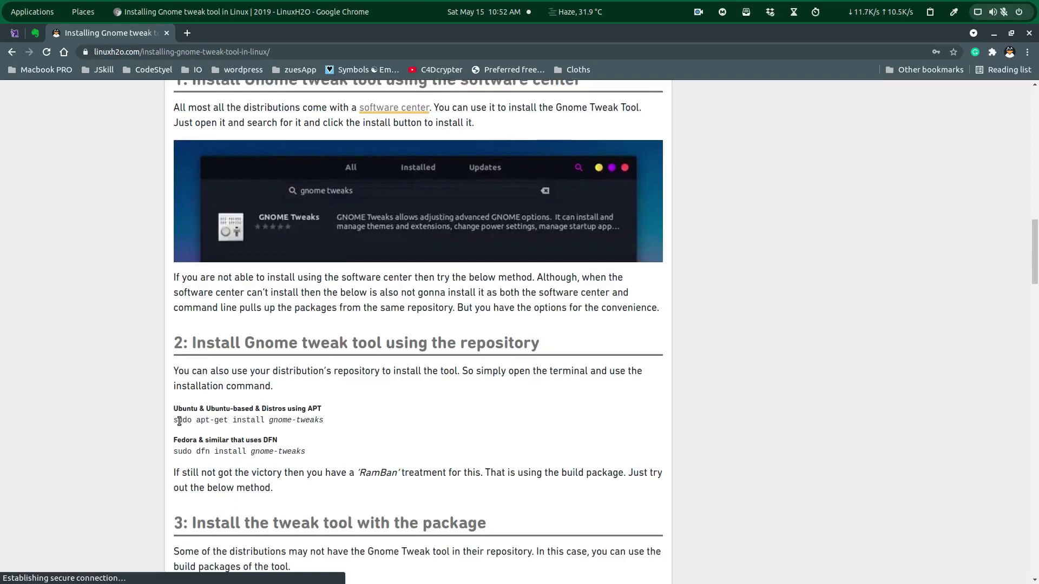
drag(173, 407, 218, 489)
scroll(219, 500, down, 2)
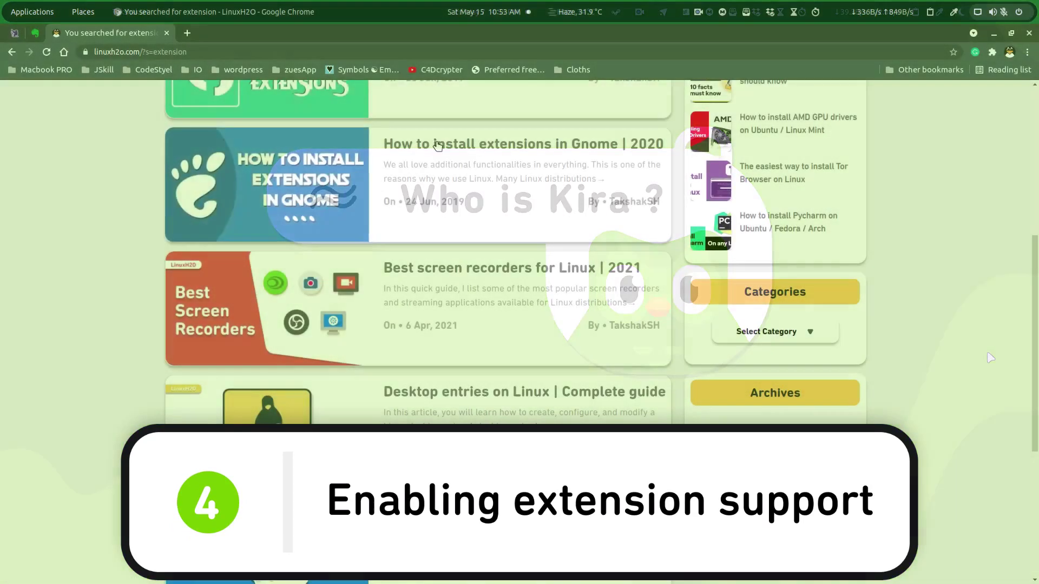
Open 'How to install extensions in Gnome | 2020' and scroll down to its embedded YouTube video.
click(437, 145)
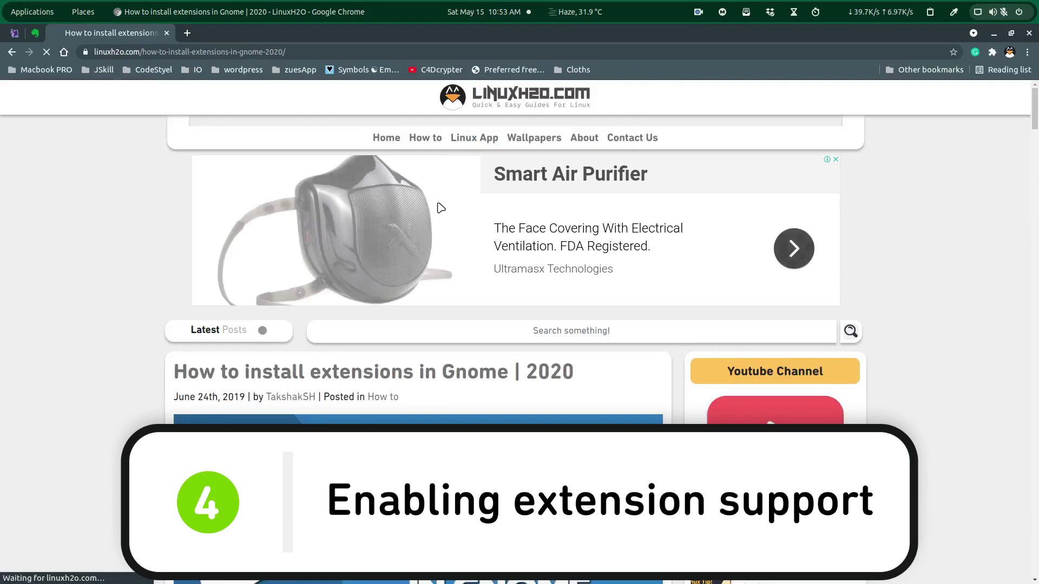
scroll(438, 209, down, 5)
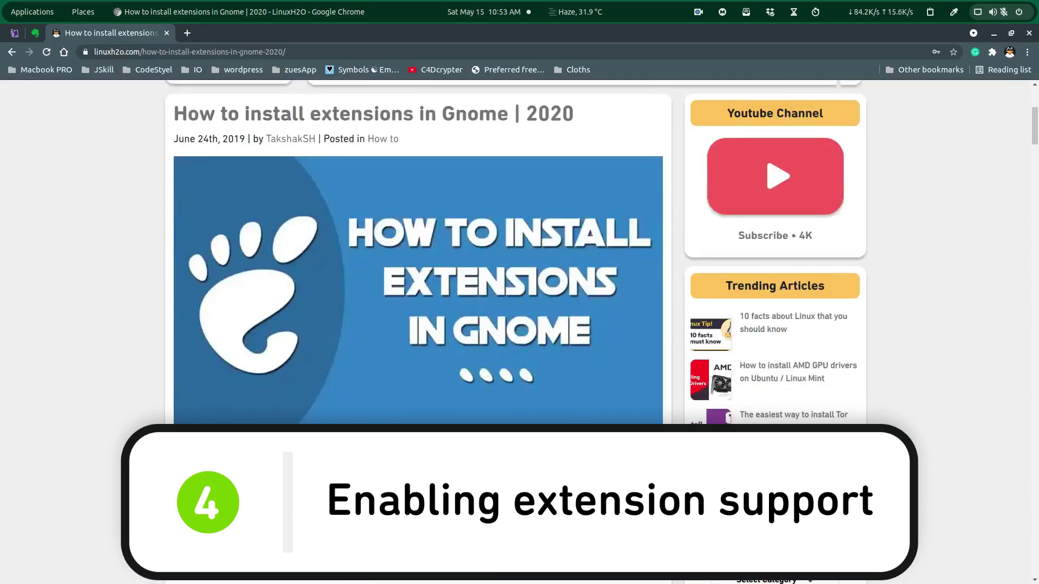
scroll(306, 490, down, 8)
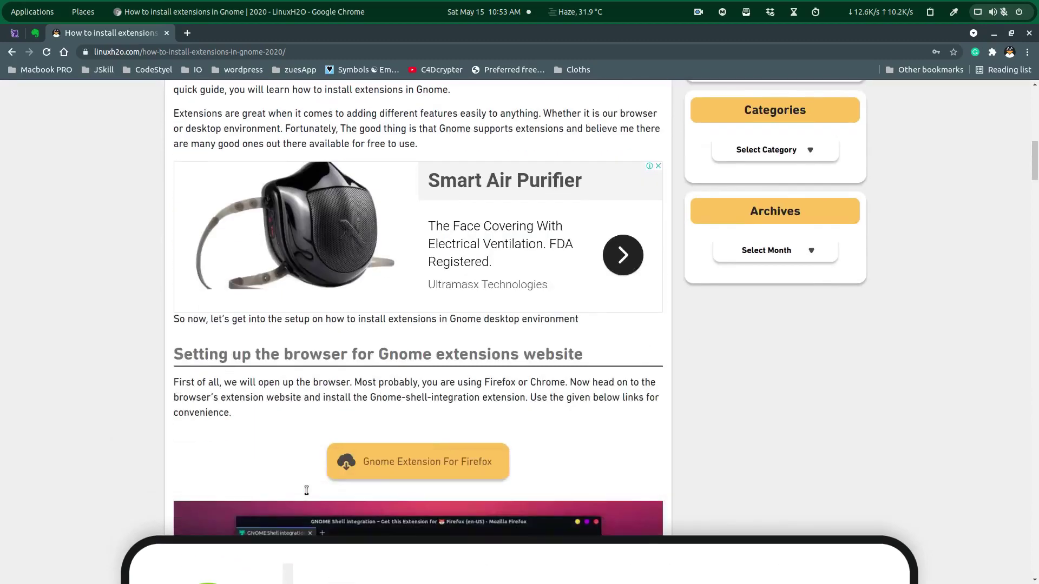
scroll(307, 490, down, 2)
scroll(309, 492, down, 2)
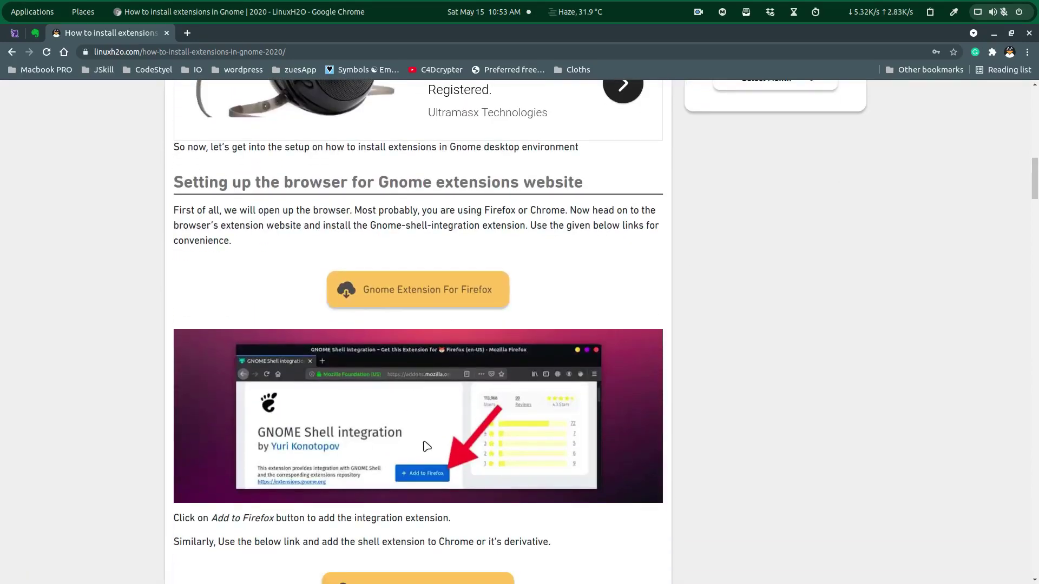
scroll(426, 447, down, 6)
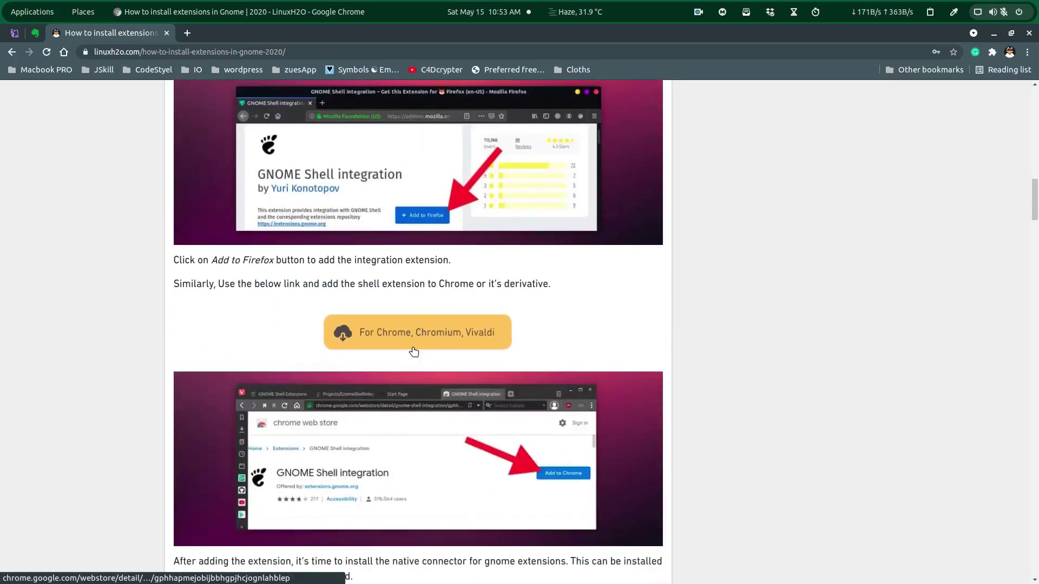
scroll(414, 352, down, 12)
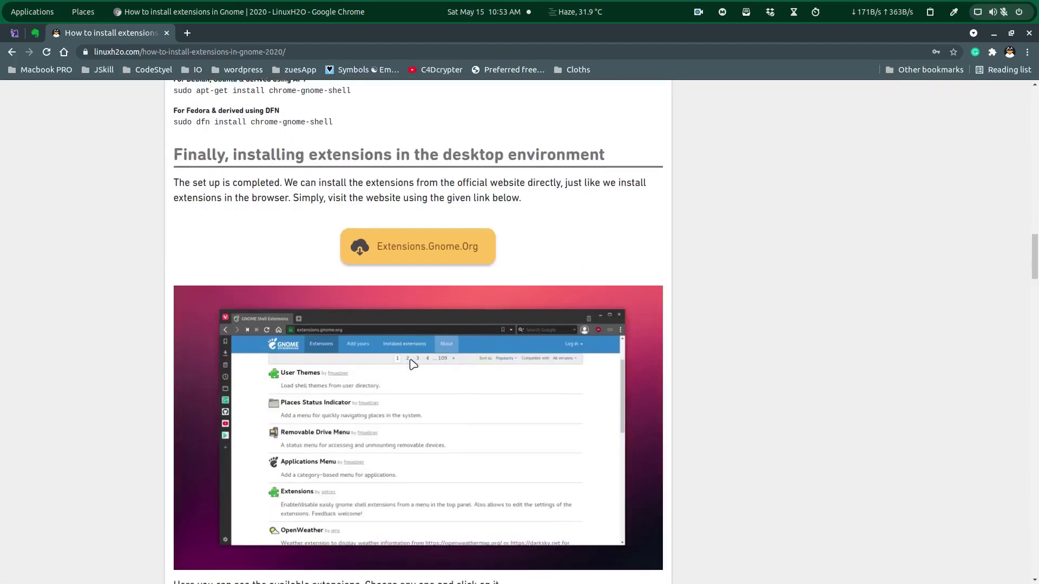
scroll(413, 364, down, 20)
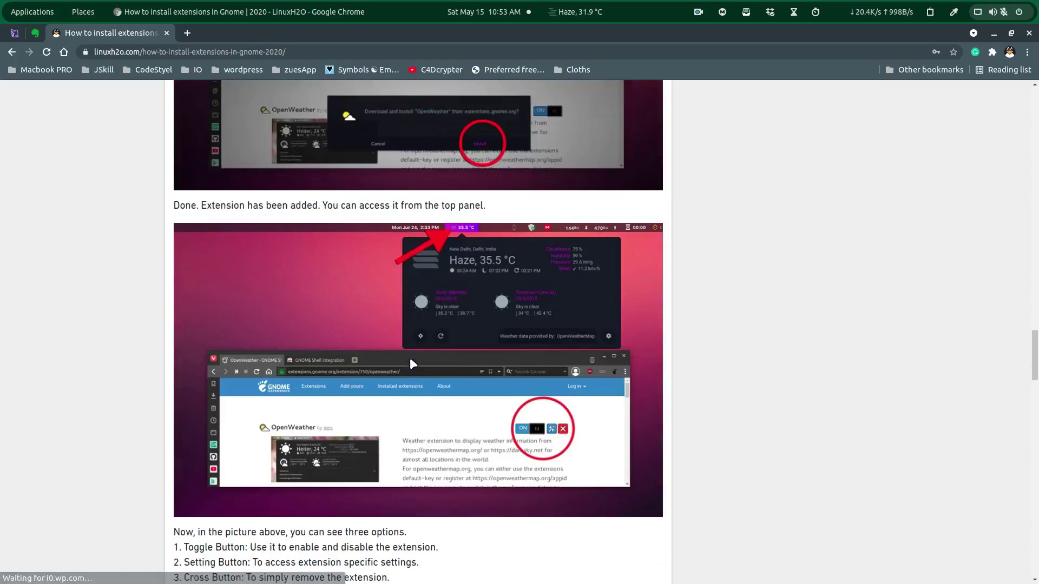
scroll(410, 363, down, 18)
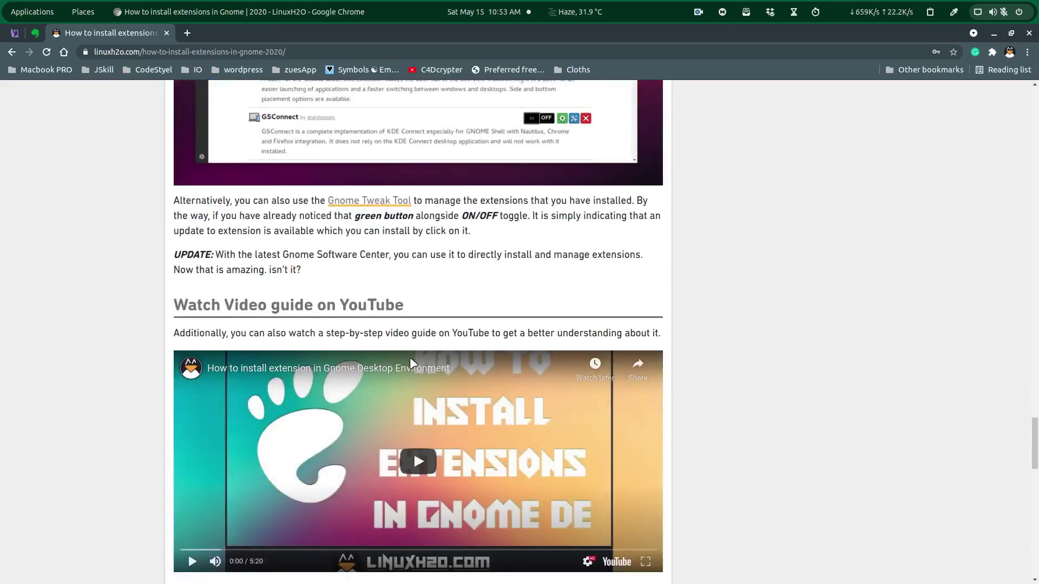
scroll(411, 363, down, 3)
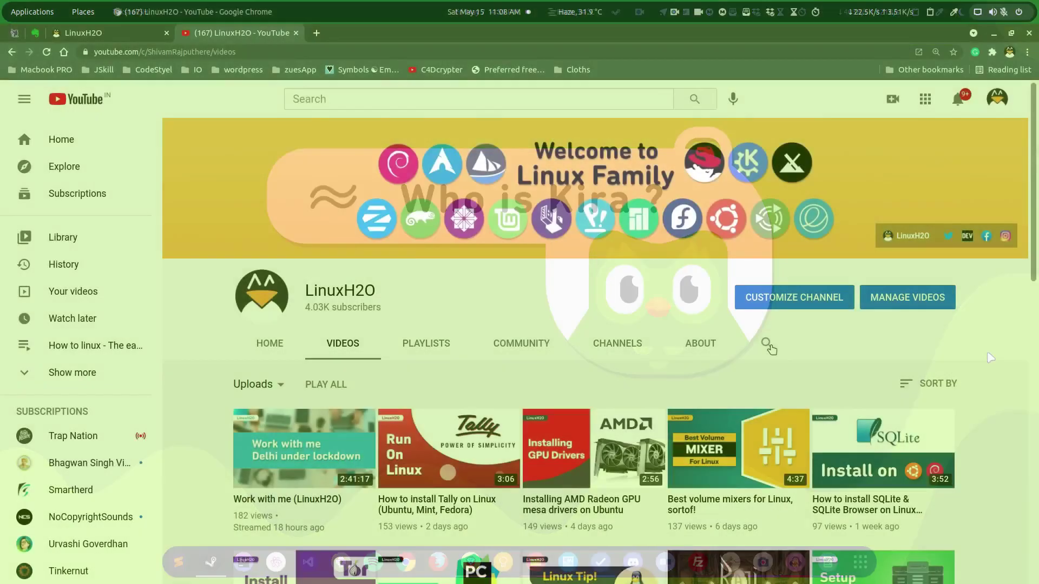
Search the LinuxH2O channel for 'extension' and scroll through the matching videos.
click(767, 330)
text(extens)
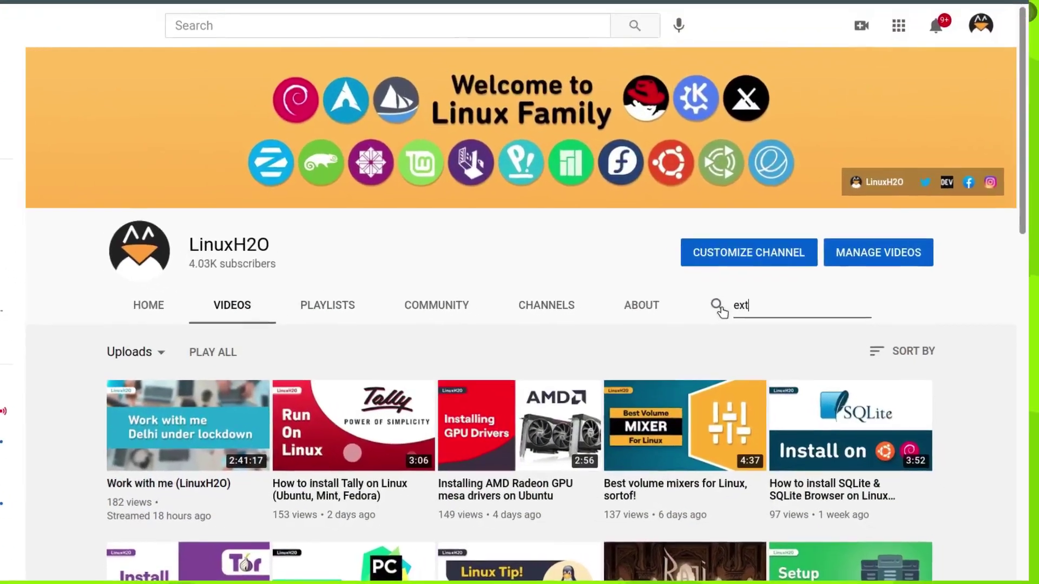
text(ion)
key(Return)
scroll(416, 336, down, 4)
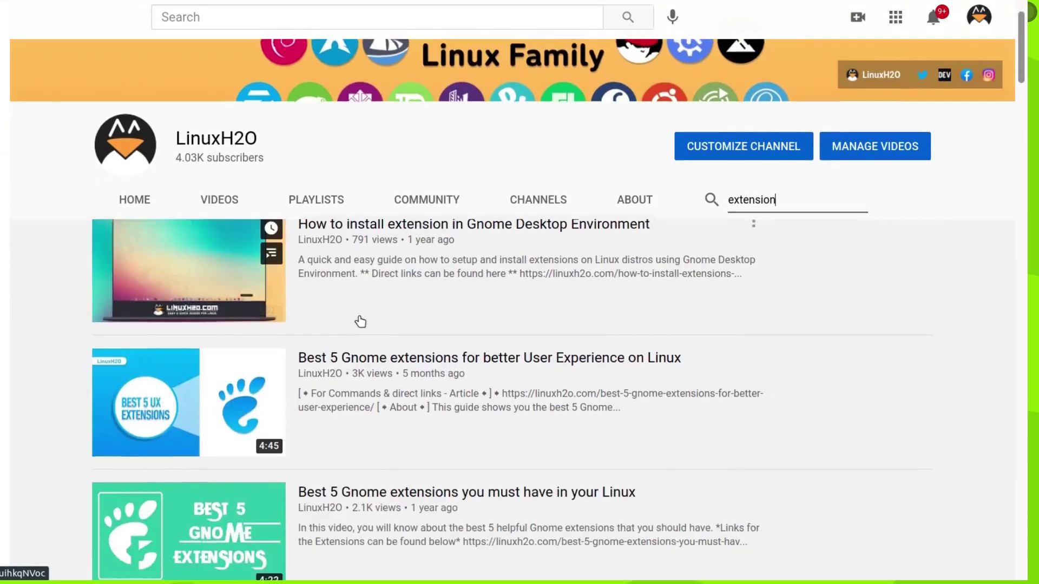
scroll(241, 344, down, 3)
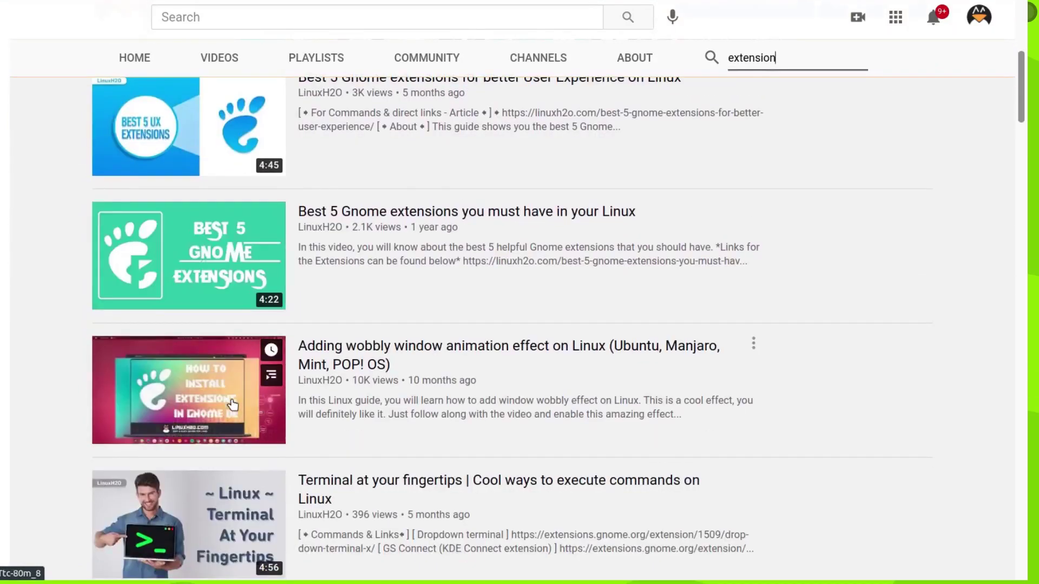
scroll(229, 417, down, 2)
scroll(229, 416, down, 2)
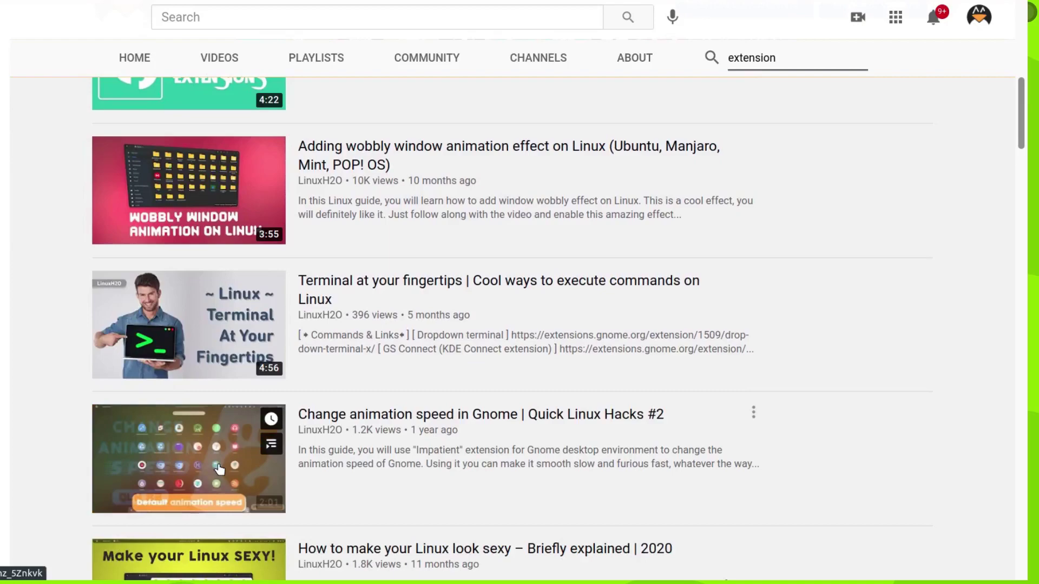
scroll(225, 379, up, 7)
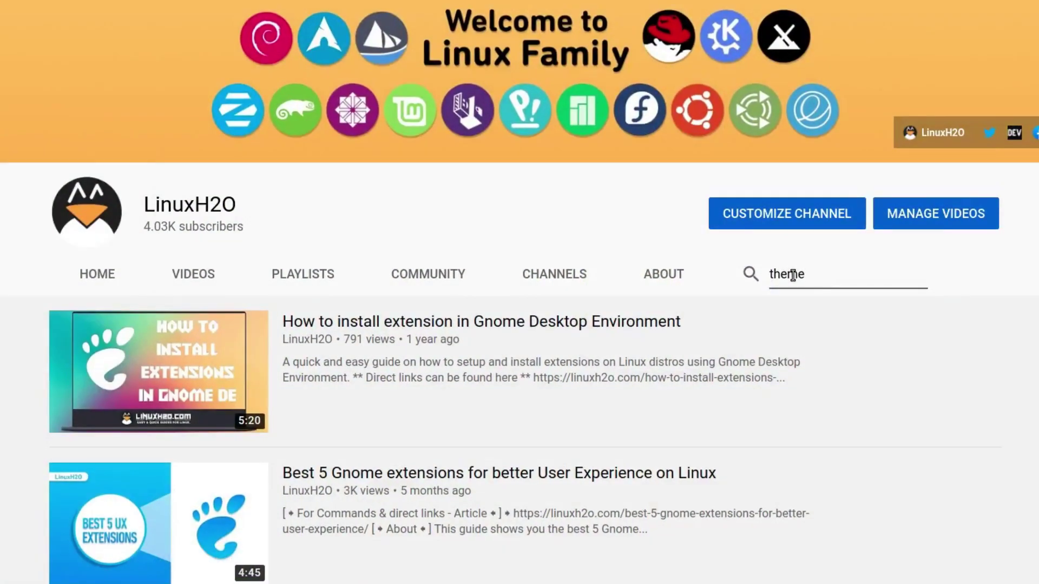
Run the channel search for 'theme' and scroll down through the theme video results.
key(Return)
scroll(659, 355, down, 4)
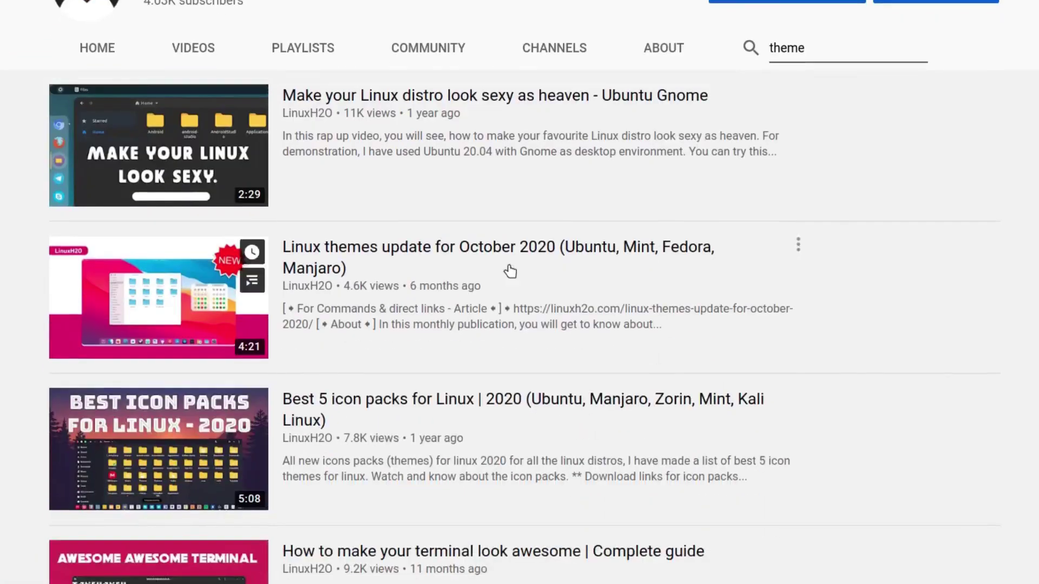
mouse_move(144, 302)
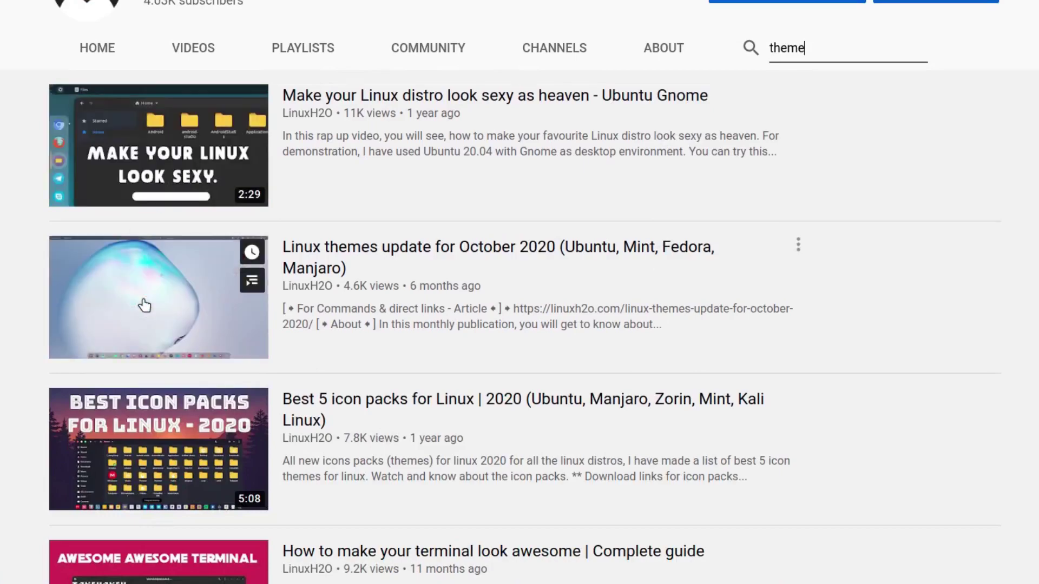
scroll(144, 306, down, 2)
scroll(147, 333, down, 1)
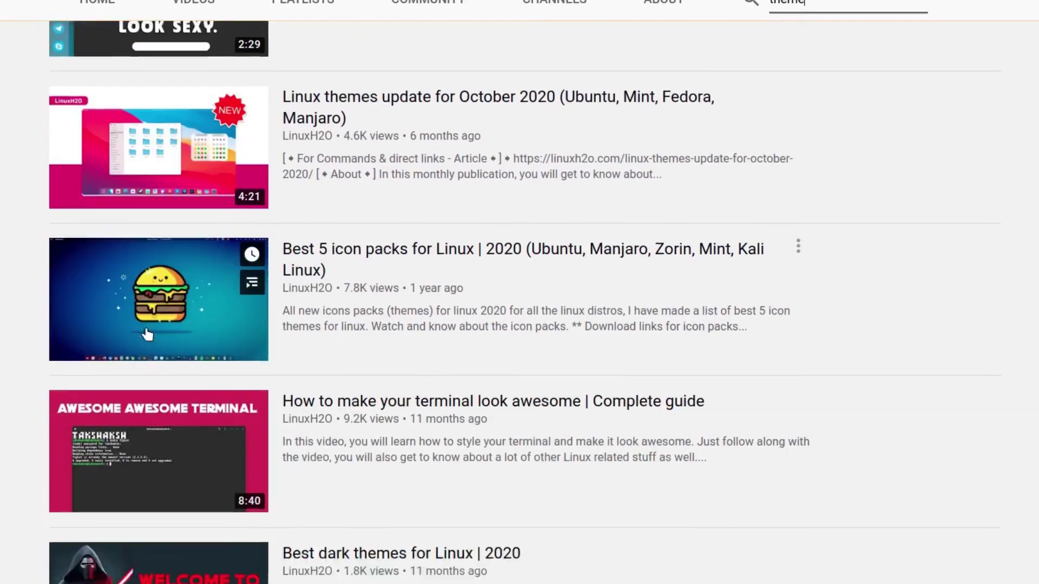
scroll(147, 334, down, 3)
mouse_move(190, 441)
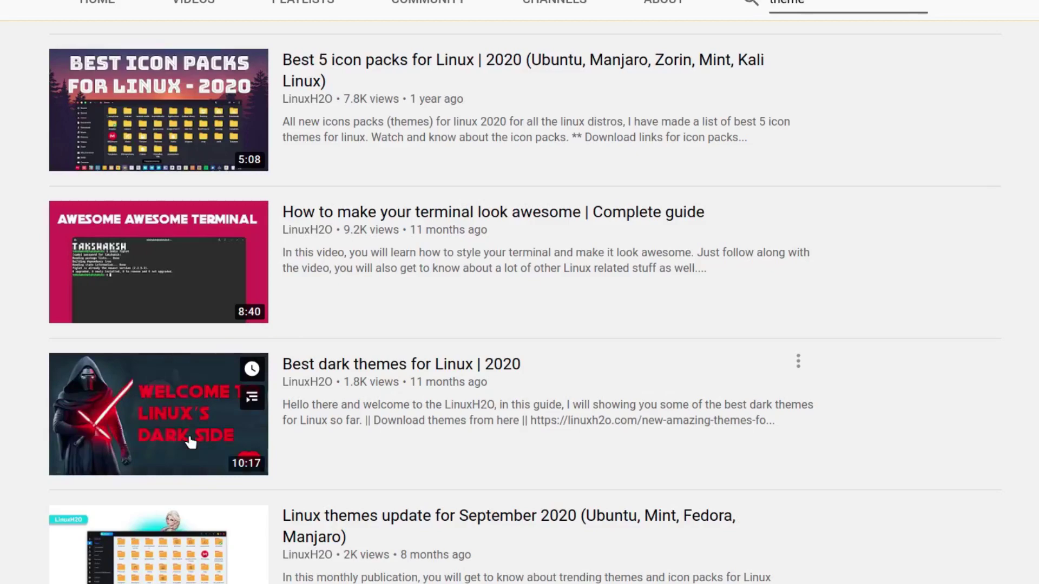
scroll(189, 441, down, 4)
scroll(205, 376, down, 4)
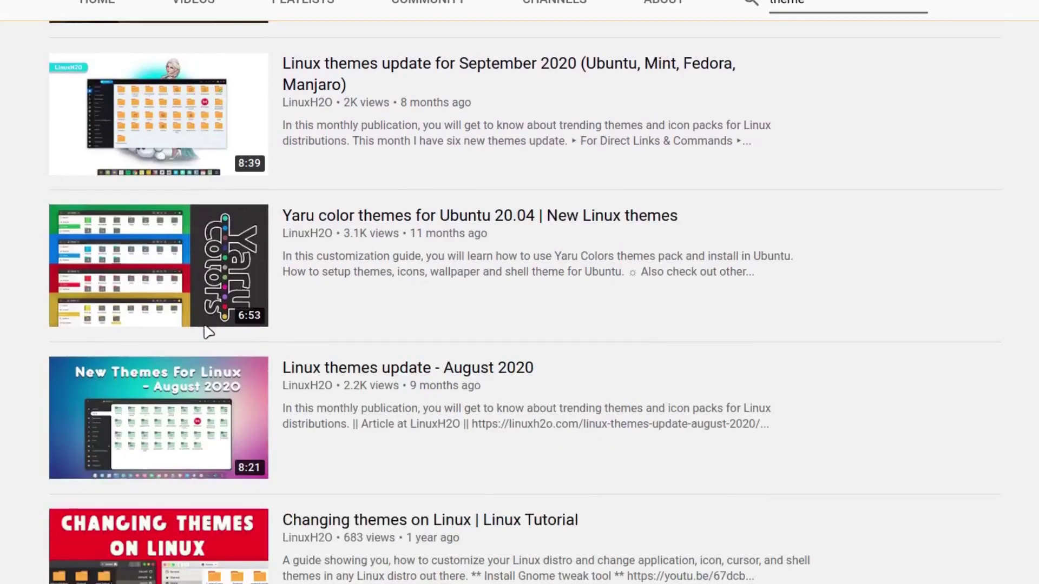
scroll(190, 414, down, 4)
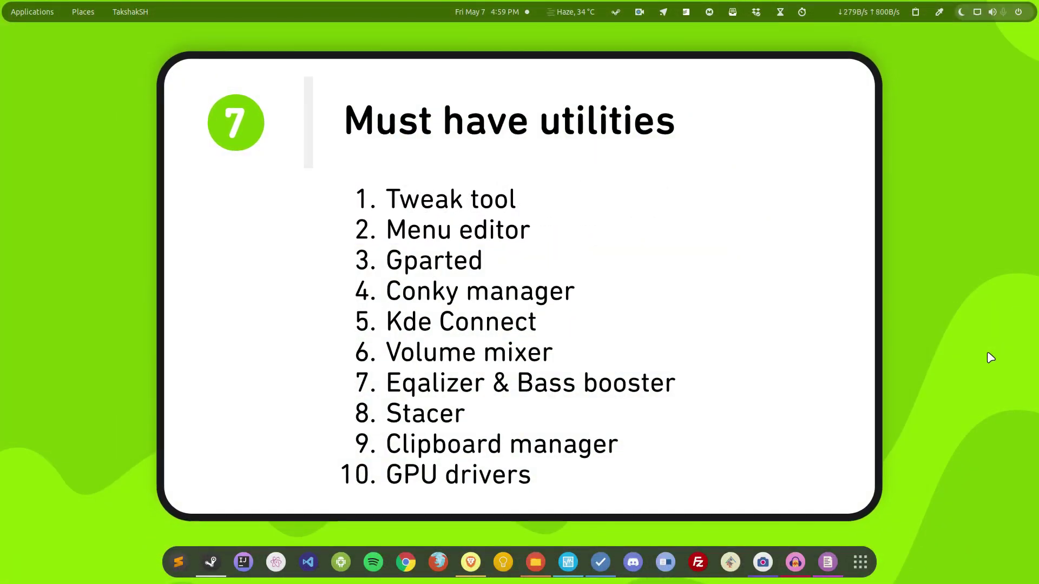
Launch Text Editor from the dock.
click(824, 565)
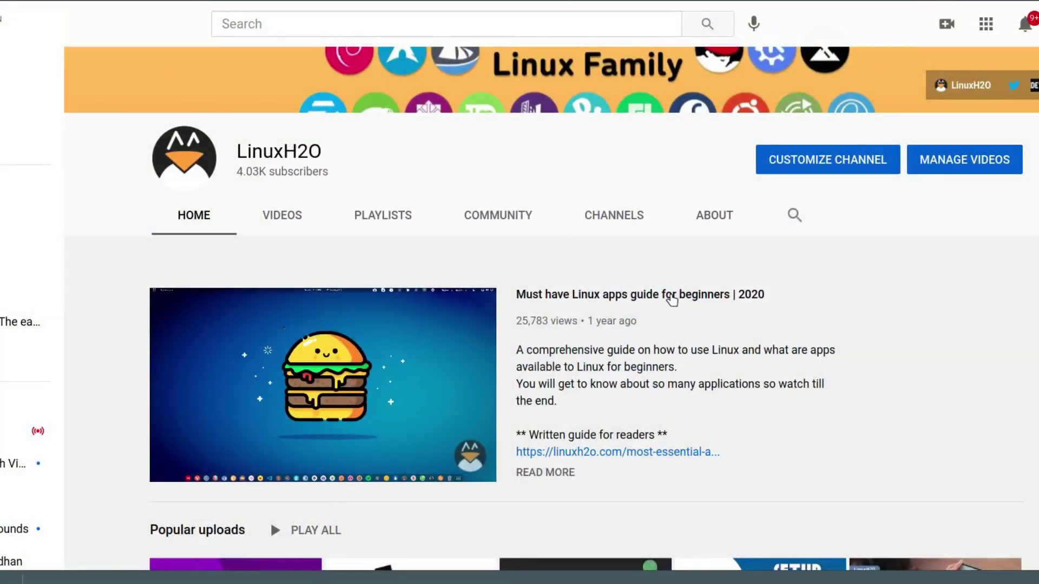
Highlight the featured video's description text through to its end.
drag(517, 349, 665, 367)
click(665, 367)
drag(582, 412, 554, 370)
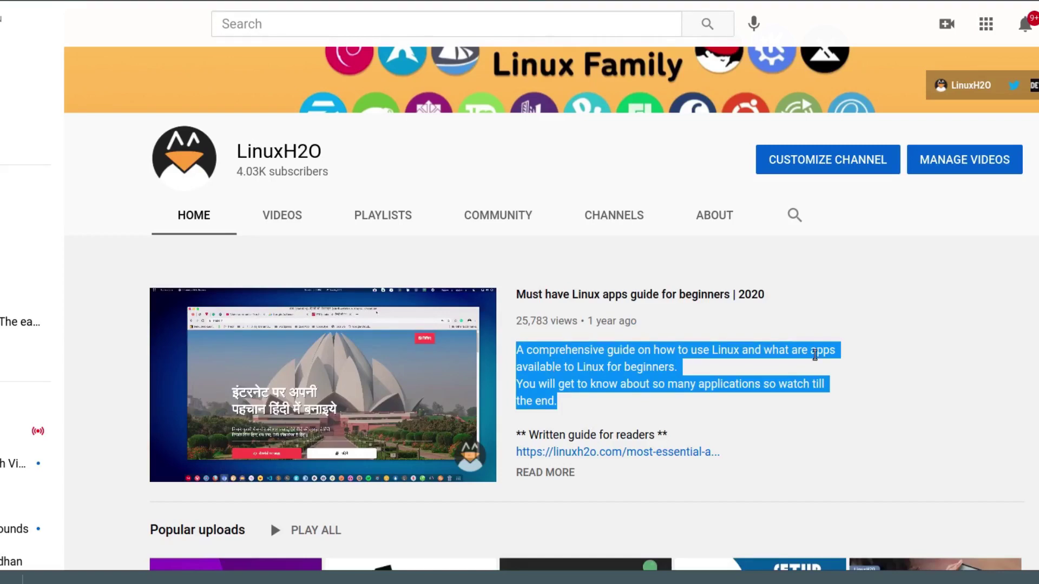
Skip the featured 'Must have Linux apps' video ahead to 5:11, then to 7:41.
mouse_move(495, 582)
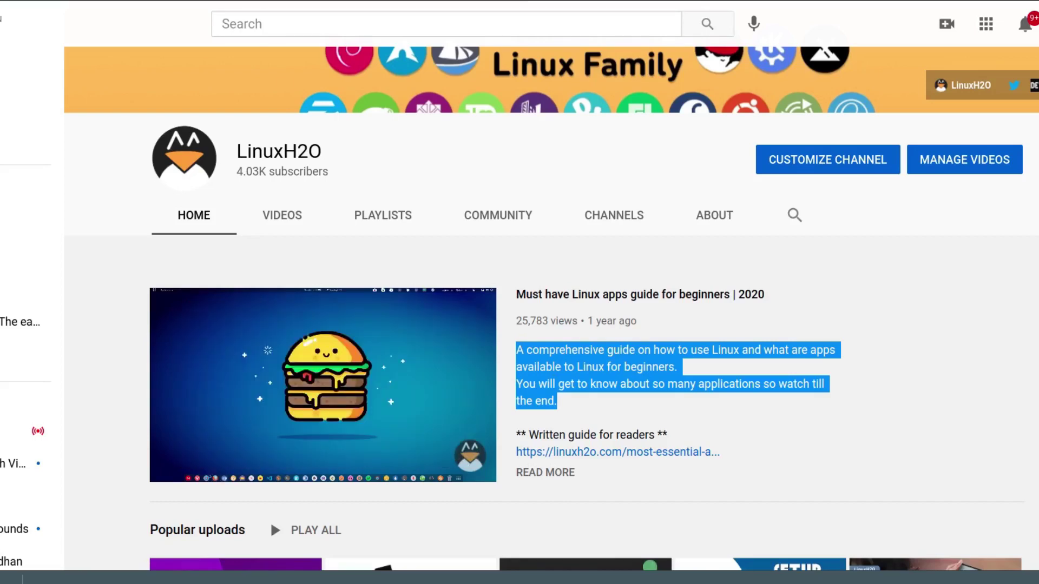
scroll(519, 419, down, 1)
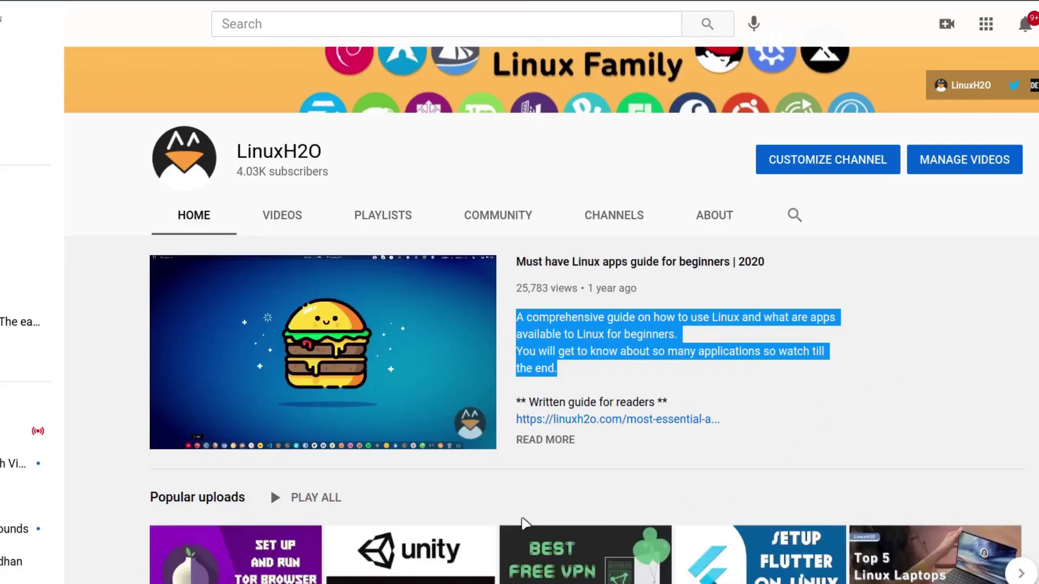
click(297, 417)
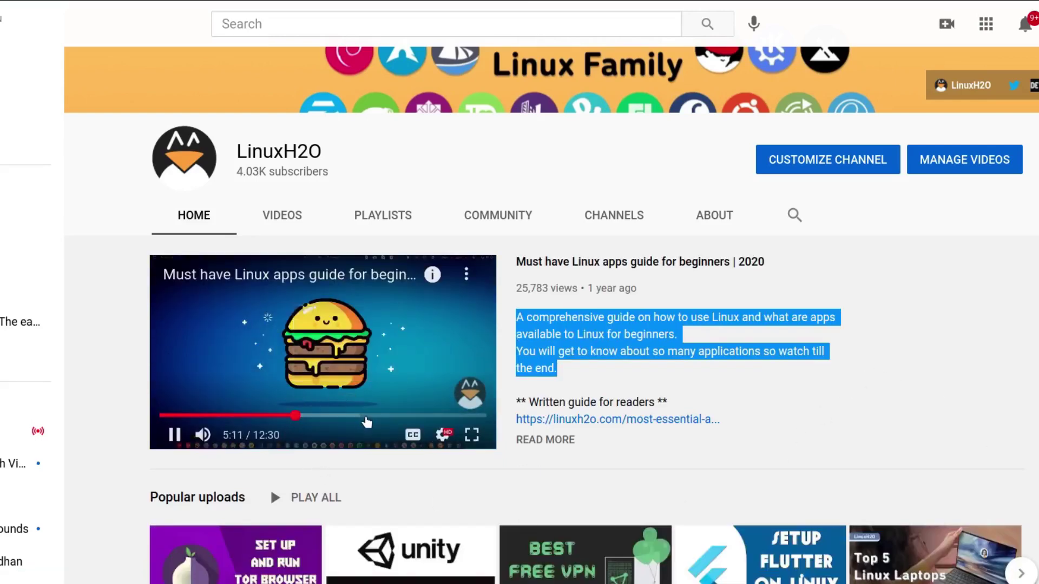
click(362, 417)
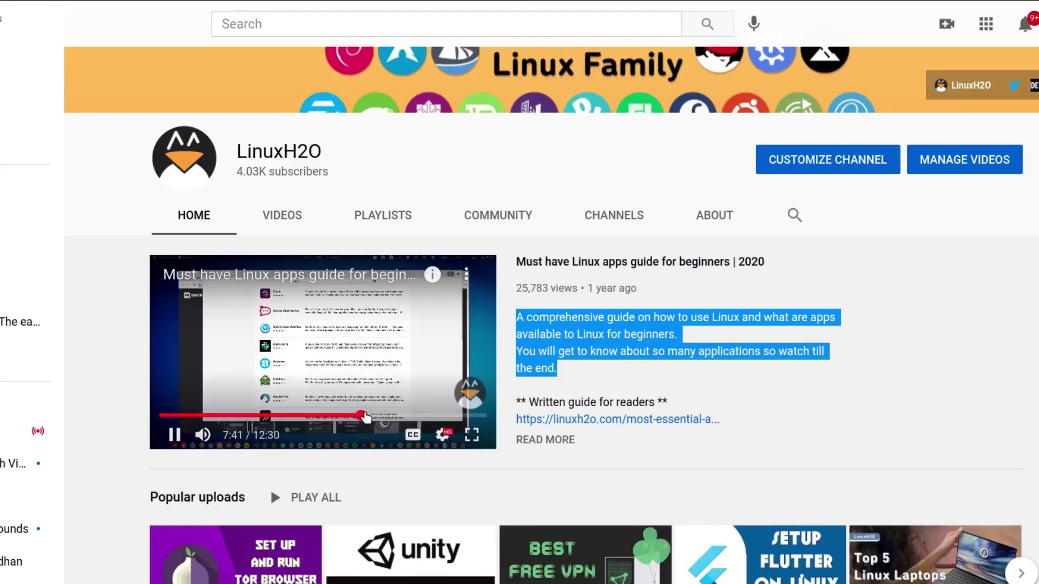